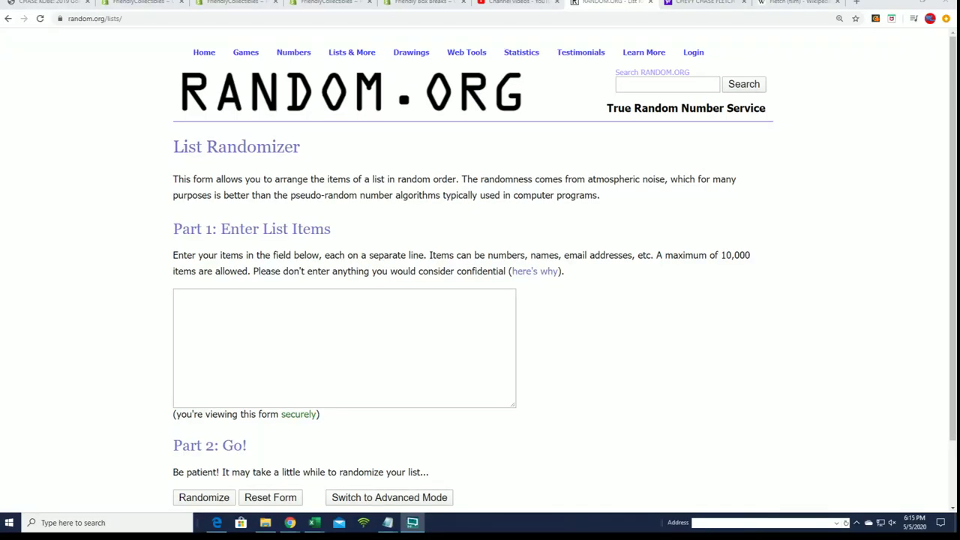
key("alt+Tab")
left_click_drag(564, 81, 611, 49)
scroll(578, 331, "down", 5)
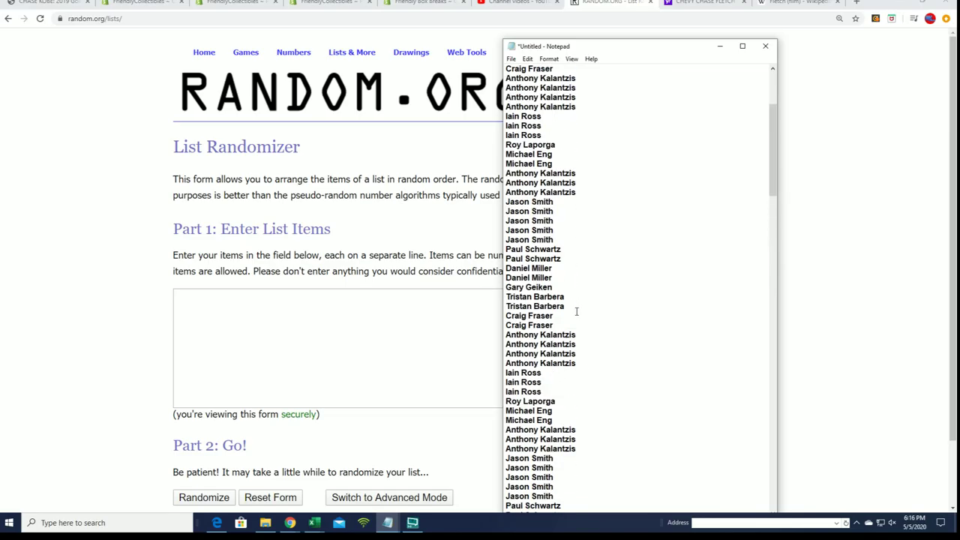
scroll(577, 300, "up", 5)
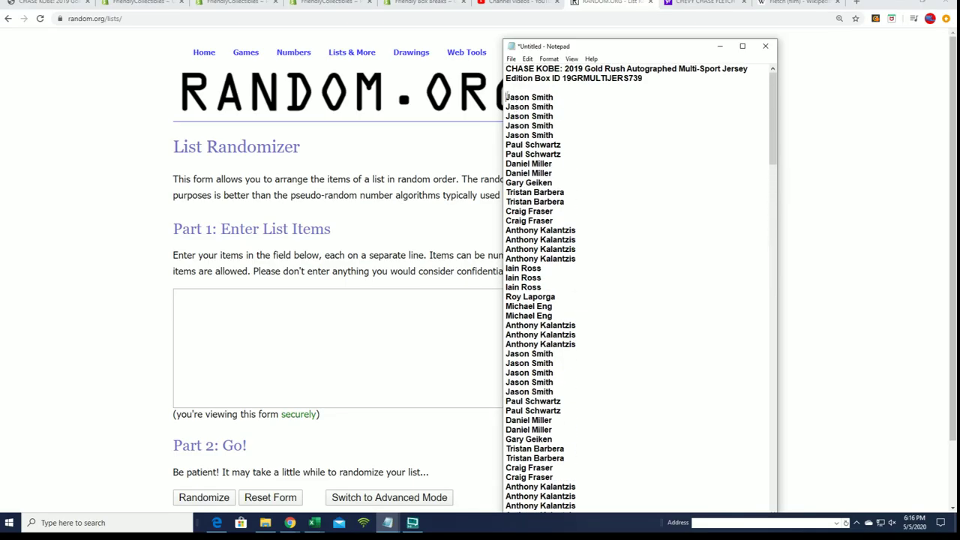
left_click_drag(507, 96, 576, 316)
right_click(570, 313)
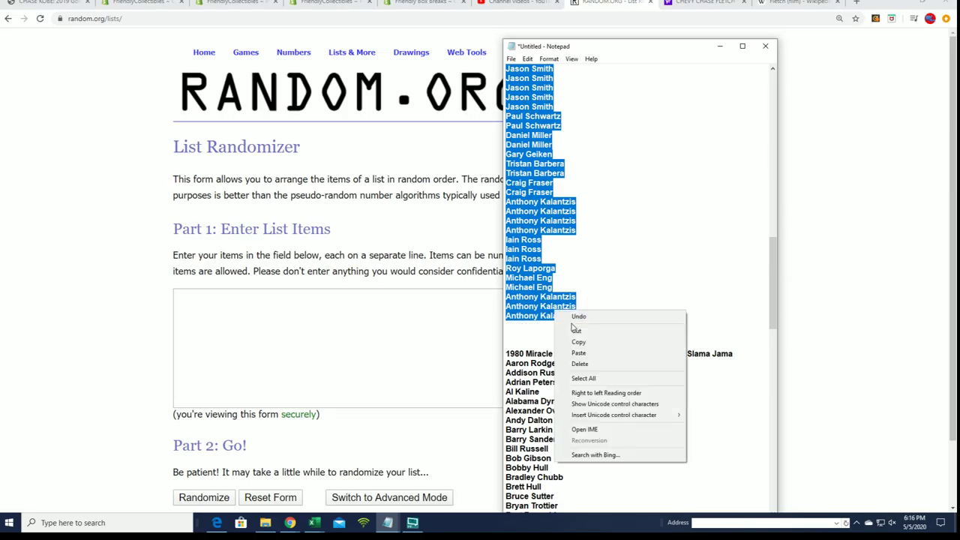
left_click(578, 341)
Paste the owner names as plain text into the randomizer box and randomize them
left_click(323, 308)
right_click(320, 308)
left_click(355, 397)
scroll(375, 384, "down", 1)
left_click(191, 422)
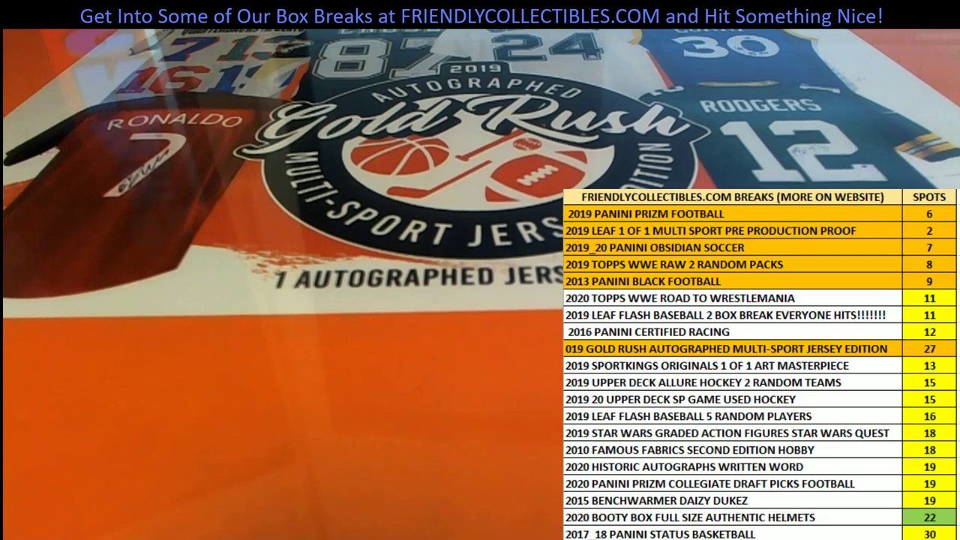
Switch the stream to the overlay with the Gold Rush jersey box and breaks/spots table
left_click(930, 230)
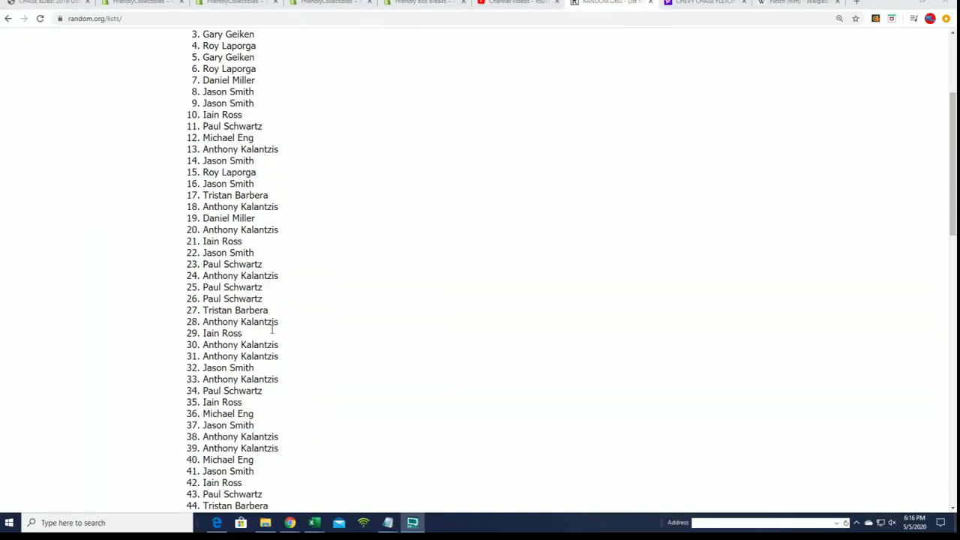
Reshuffle the 108 owner names repeatedly until the page shows 7 randomizations
scroll(275, 325, "down", 10)
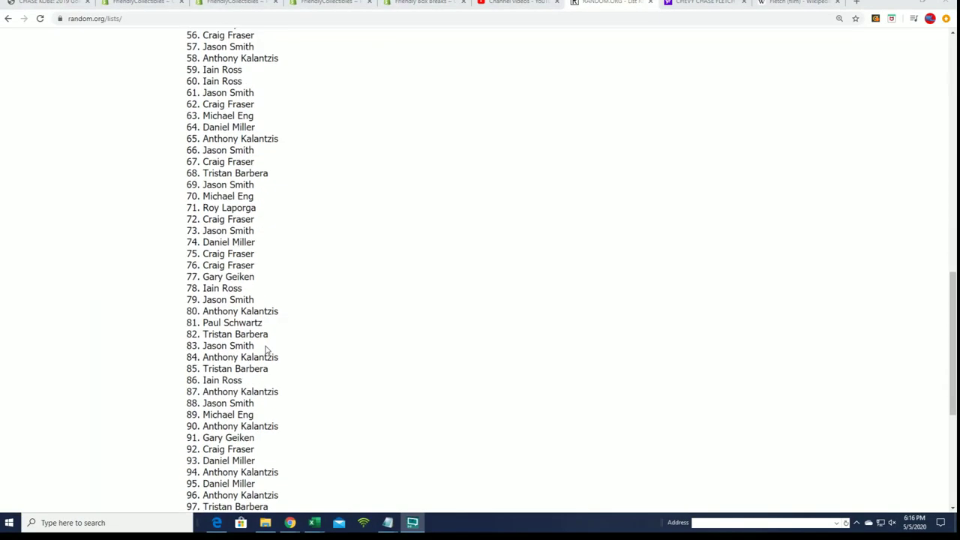
left_click(192, 422)
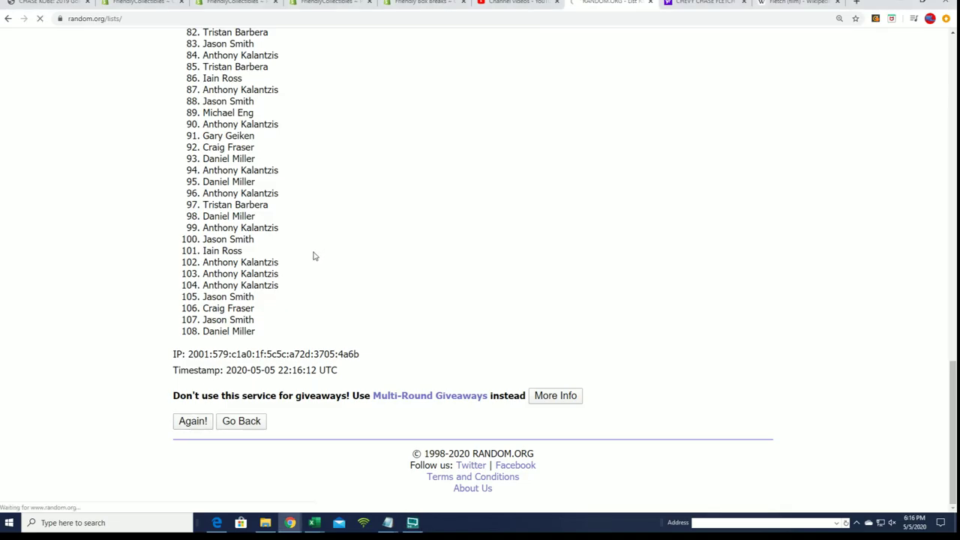
scroll(298, 283, "down", 15)
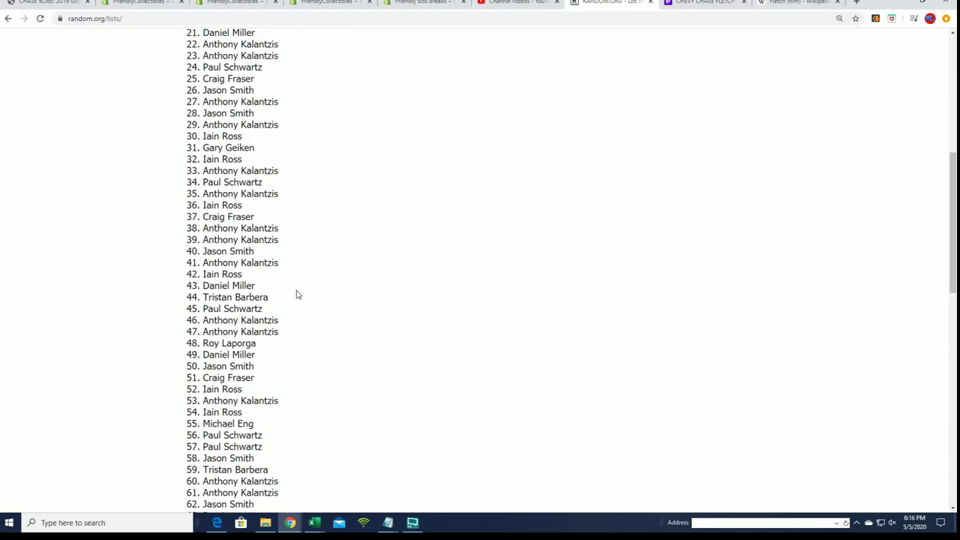
left_click(193, 422)
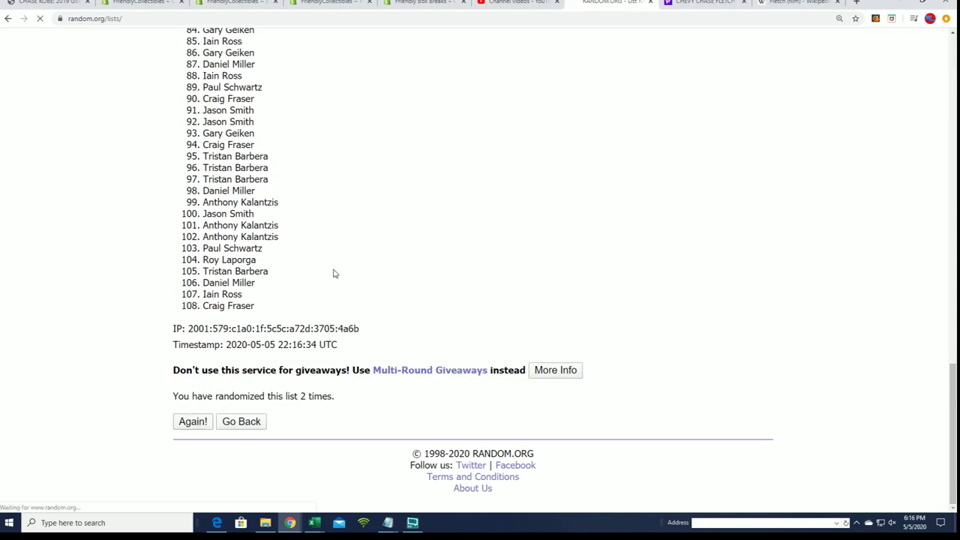
scroll(315, 286, "down", 12)
scroll(300, 304, "down", 3)
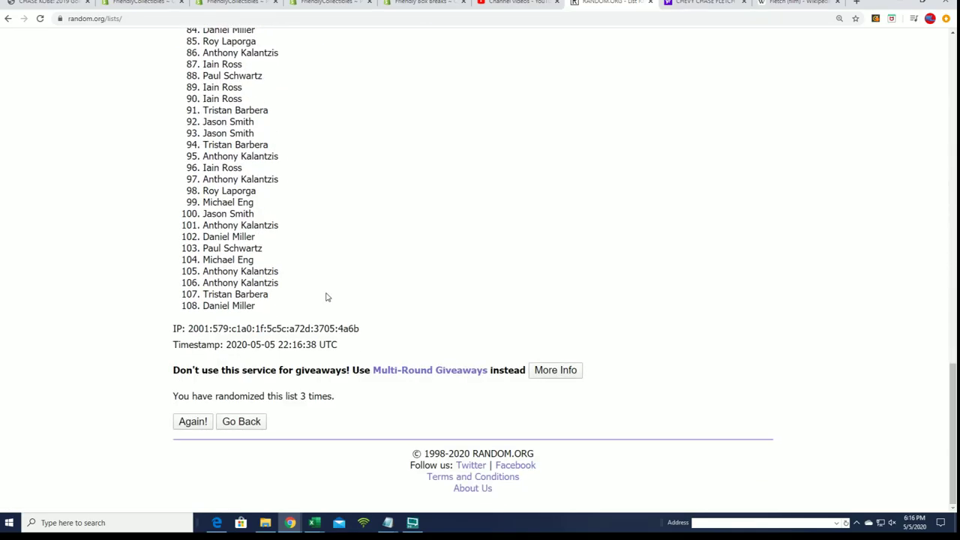
left_click(193, 421)
scroll(270, 338, "down", 15)
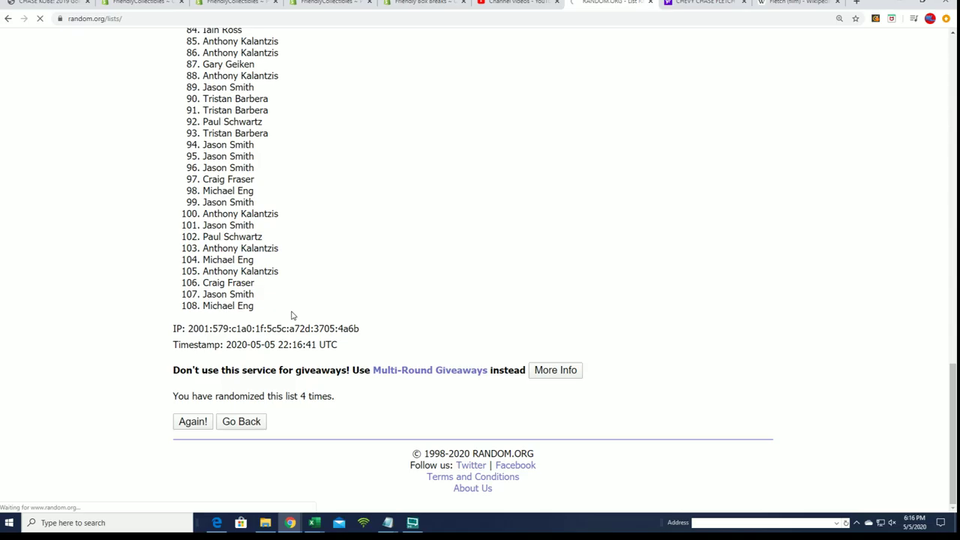
scroll(255, 367, "down", 15)
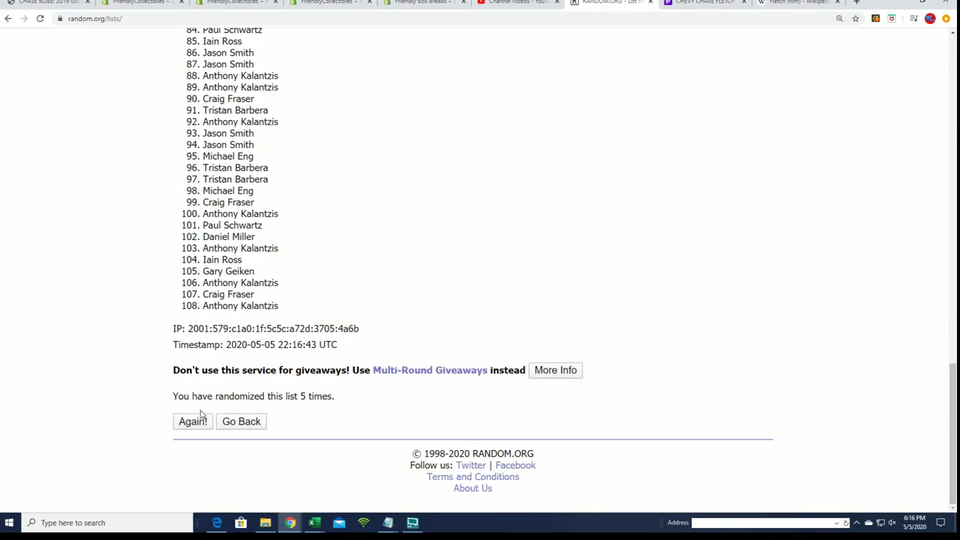
left_click(193, 422)
scroll(302, 313, "down", 15)
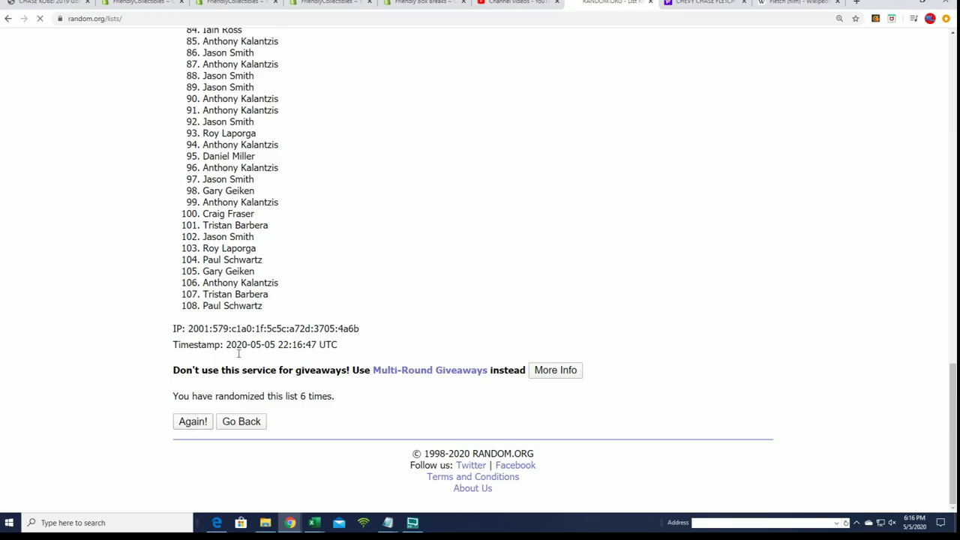
scroll(345, 223, "down", 2)
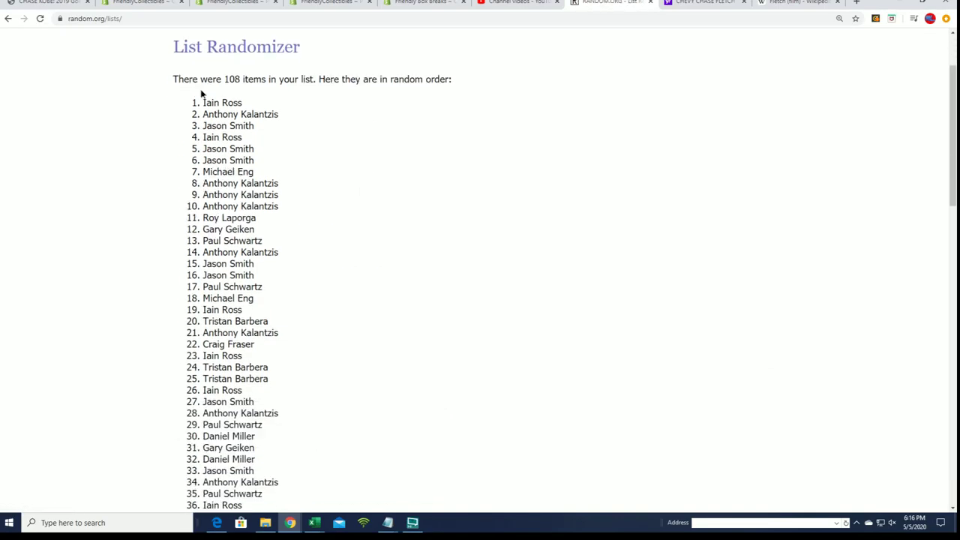
left_click_drag(201, 93, 275, 306)
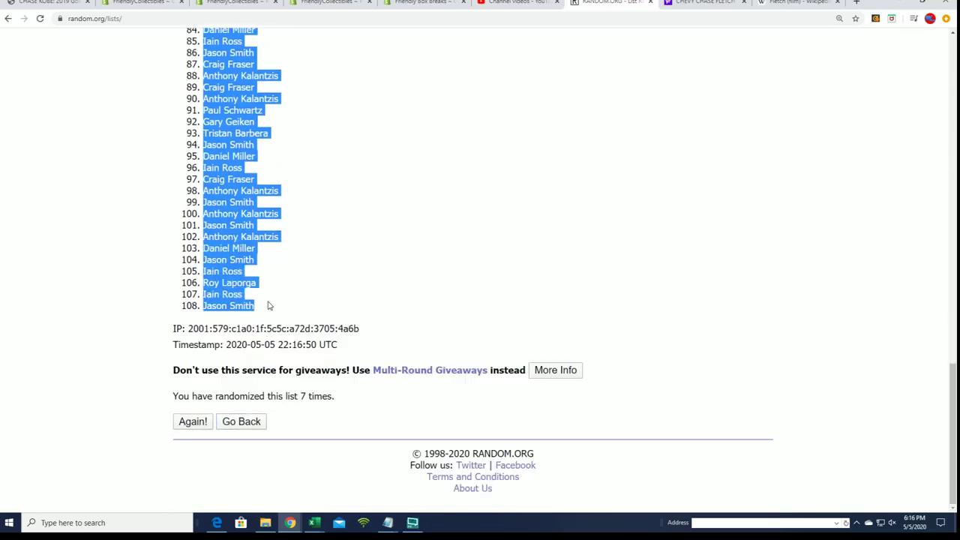
right_click(229, 249)
left_click(263, 254)
scroll(399, 296, "up", 15)
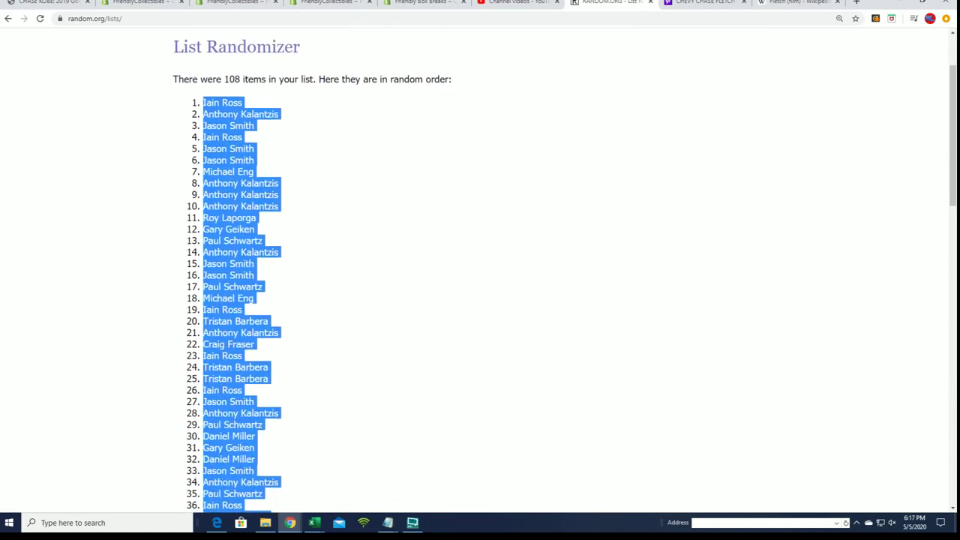
Paste the randomized owner names into A2 as unformatted text, then minimize Excel
key("alt+Tab")
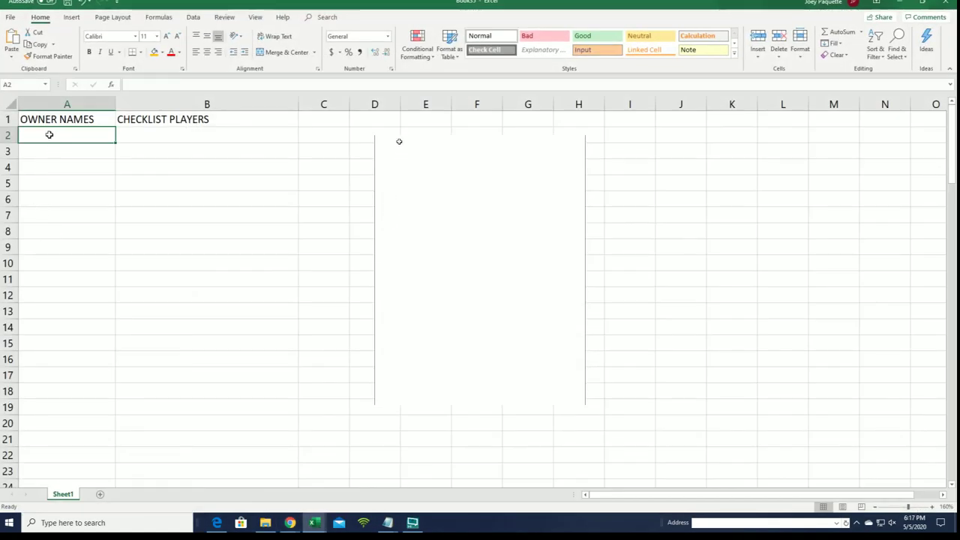
right_click(50, 134)
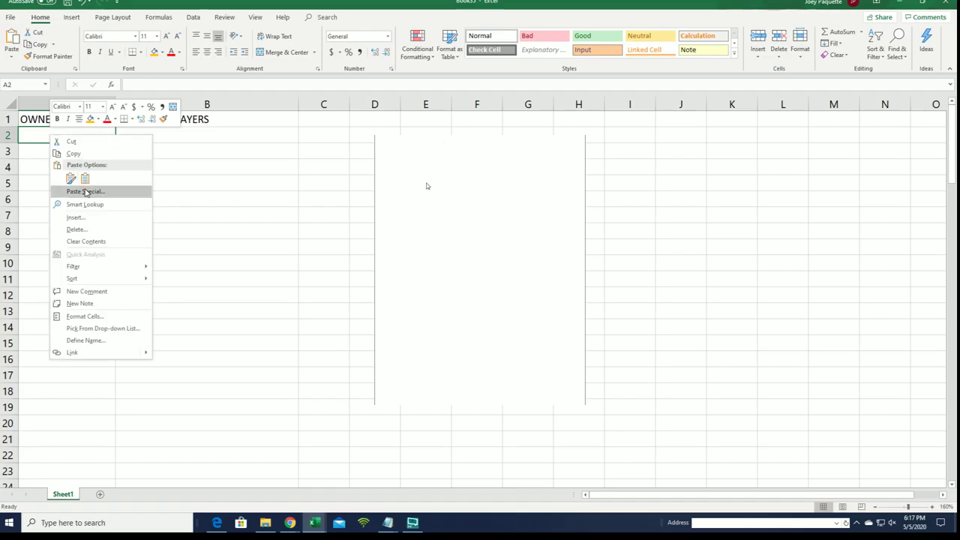
left_click(84, 192)
left_click(15, 126)
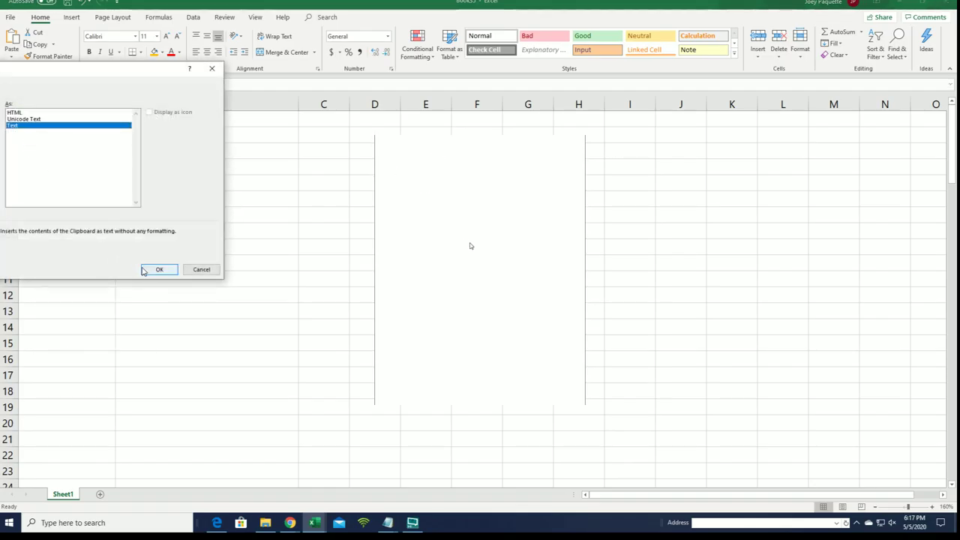
left_click(159, 269)
left_click(154, 136)
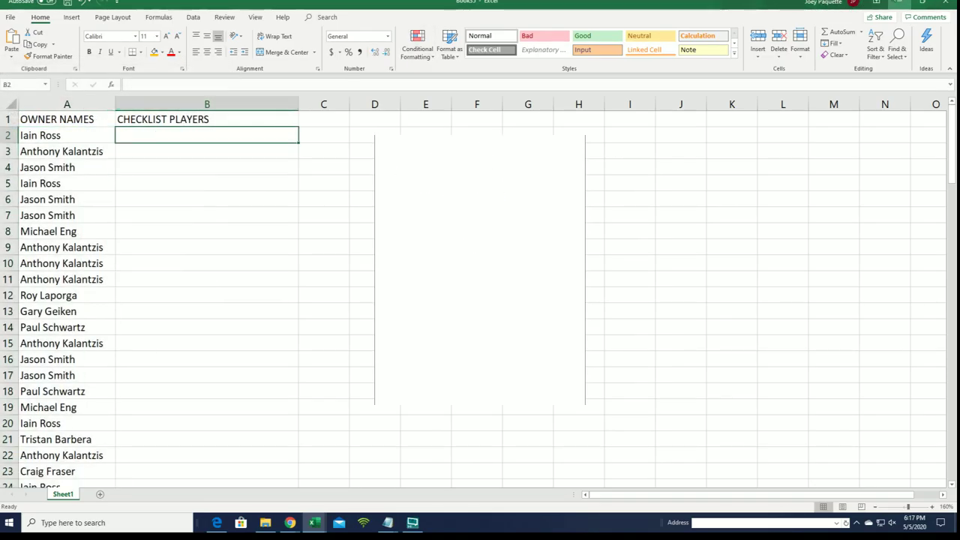
left_click(898, 2)
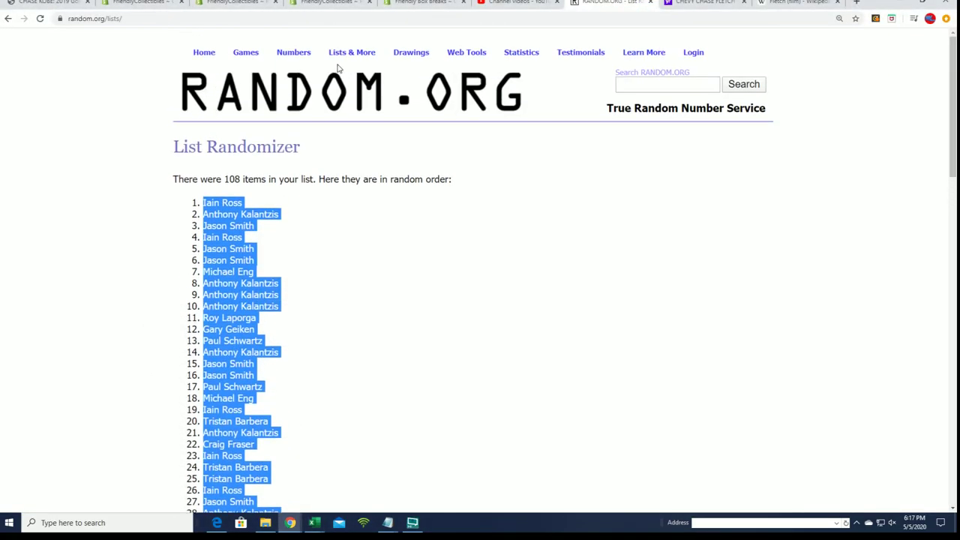
Reset the List Randomizer form and copy the checklist players list, through Warren Moon, from Notepad
left_click(349, 69)
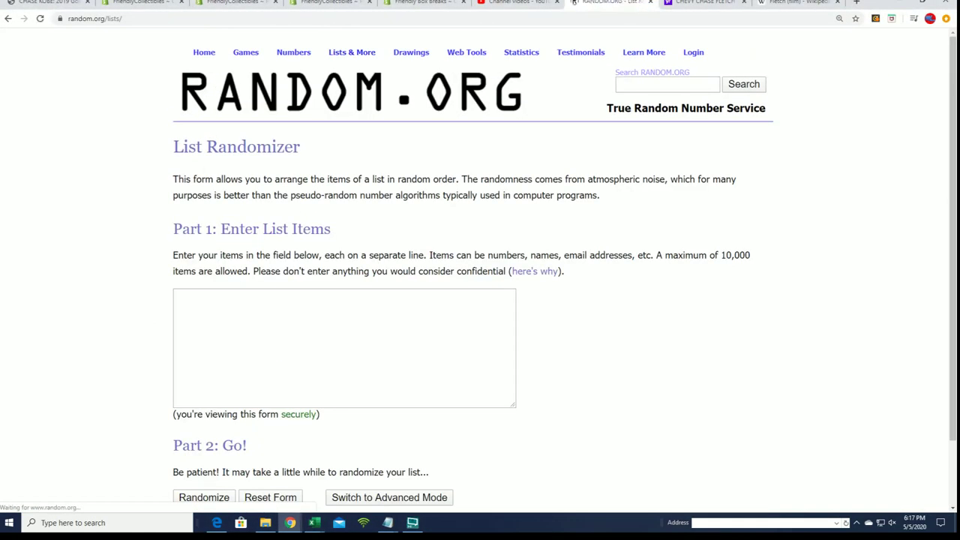
key("alt+Tab")
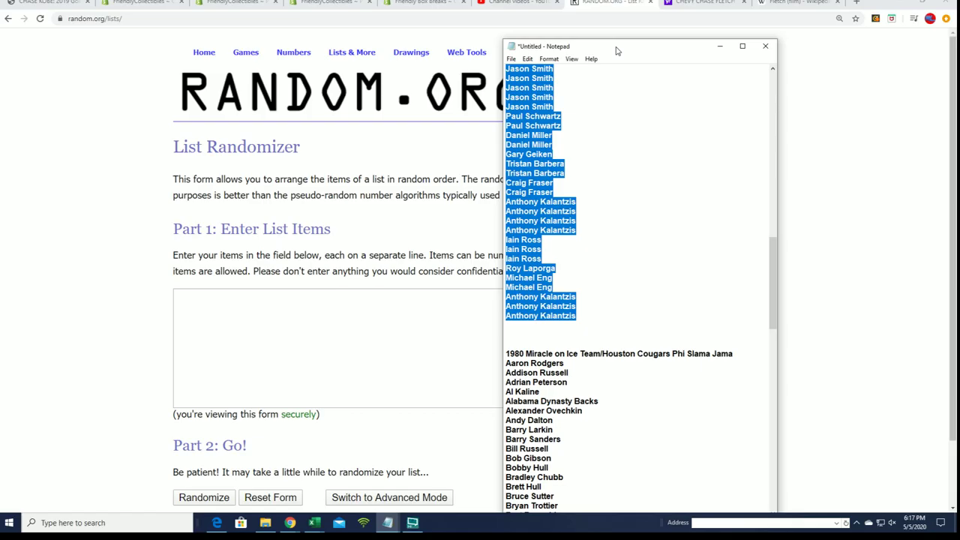
left_click_drag(619, 41, 619, 0)
scroll(521, 172, "down", 7)
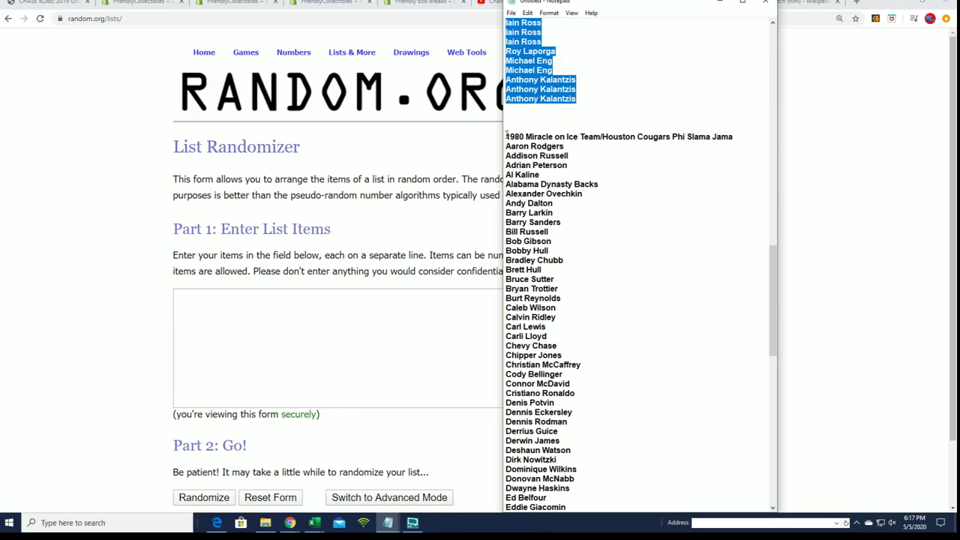
left_click_drag(507, 135, 568, 497)
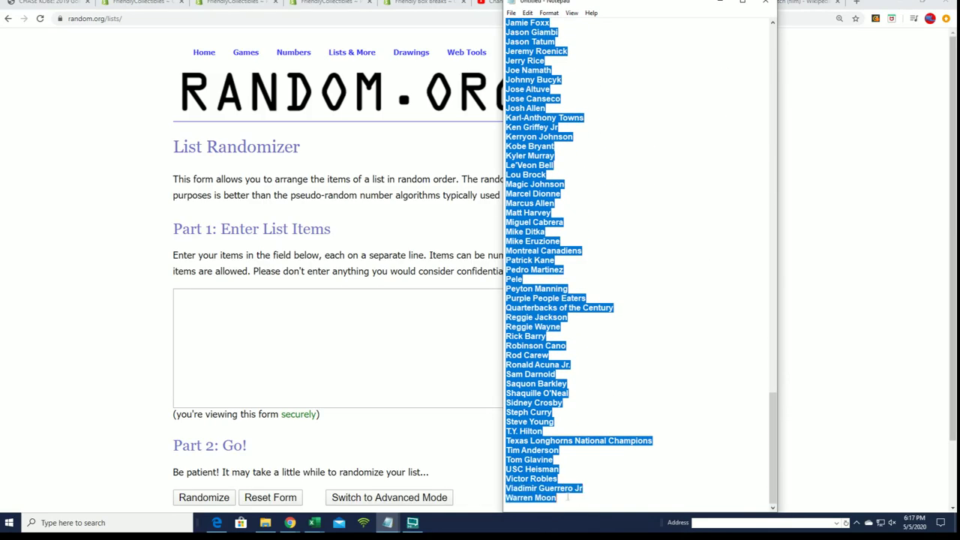
right_click(546, 486)
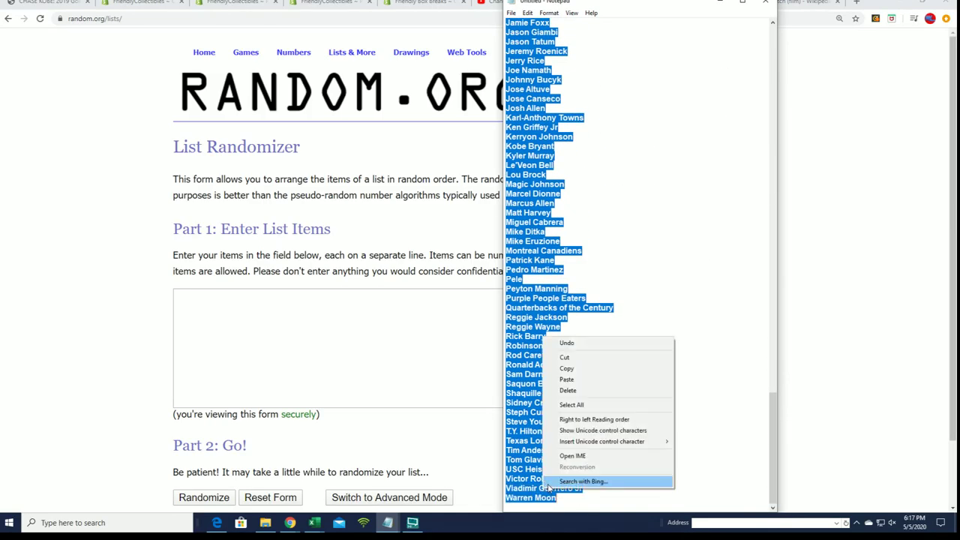
left_click(569, 370)
Paste the checklist players into the randomizer box and randomize them
left_click(220, 308)
right_click(204, 300)
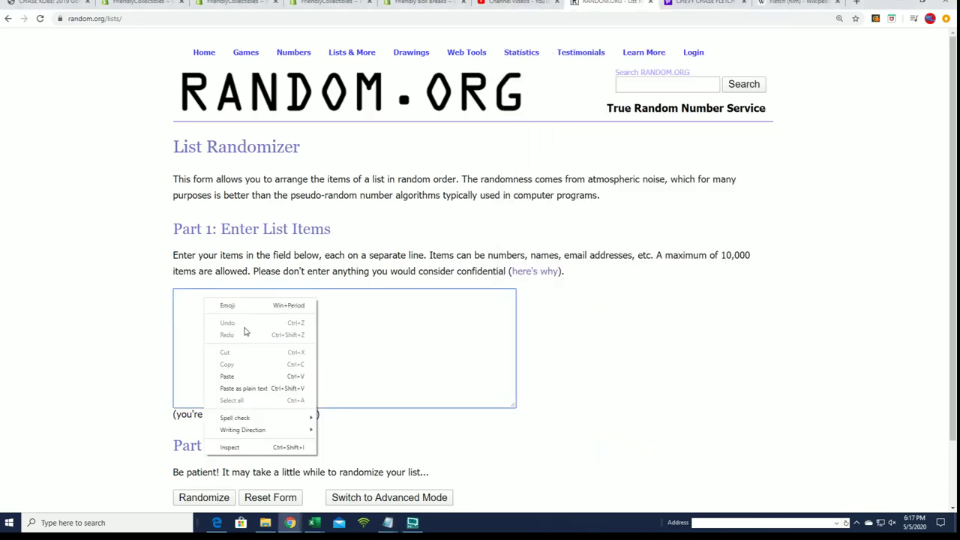
left_click(234, 375)
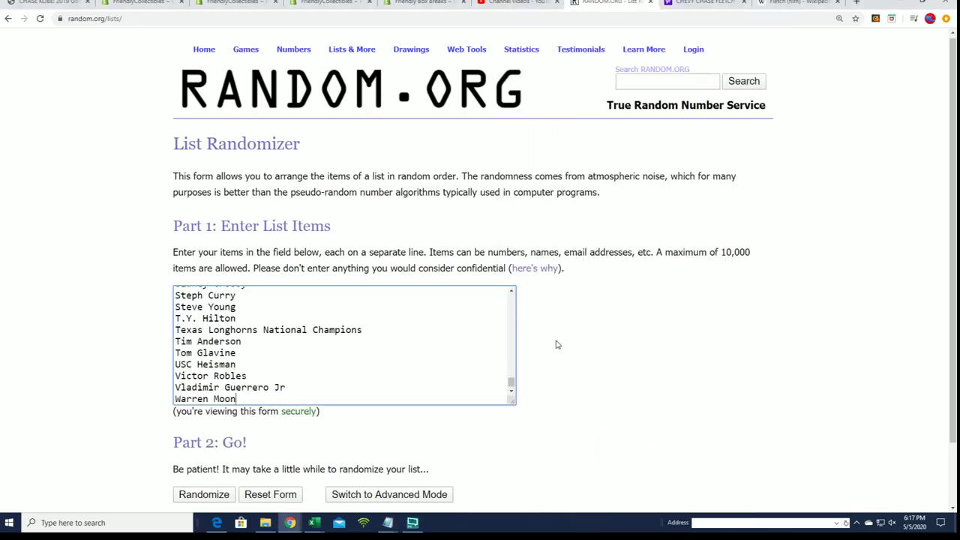
scroll(555, 343, "down", 2)
left_click(202, 422)
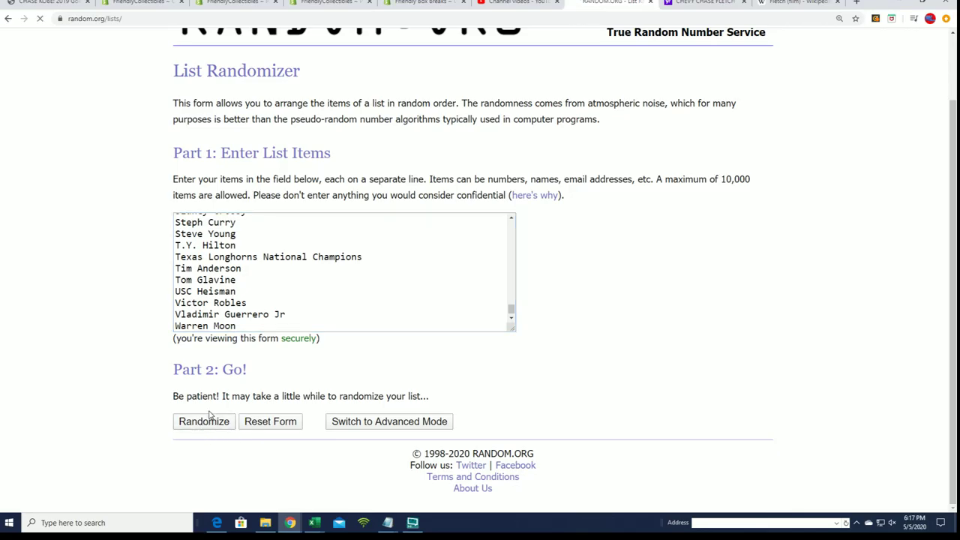
Reshuffle the 108-player list until it reads 7 randomizations
scroll(201, 426, "down", 6)
scroll(201, 426, "down", 8)
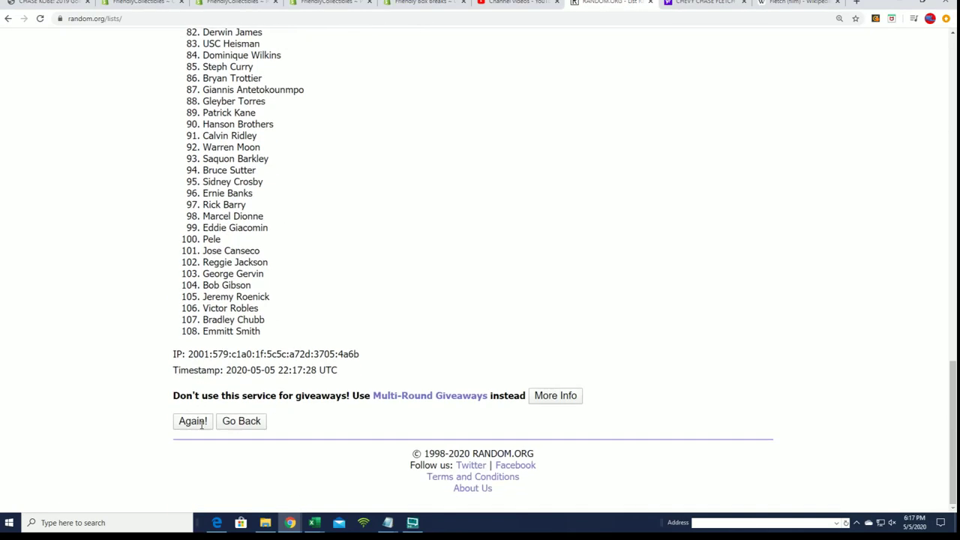
left_click(196, 421)
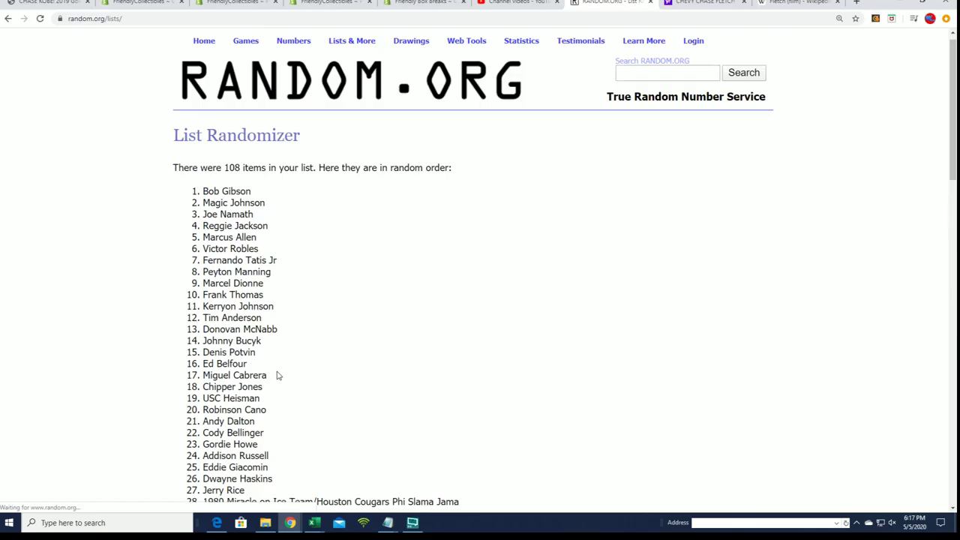
scroll(255, 406, "down", 14)
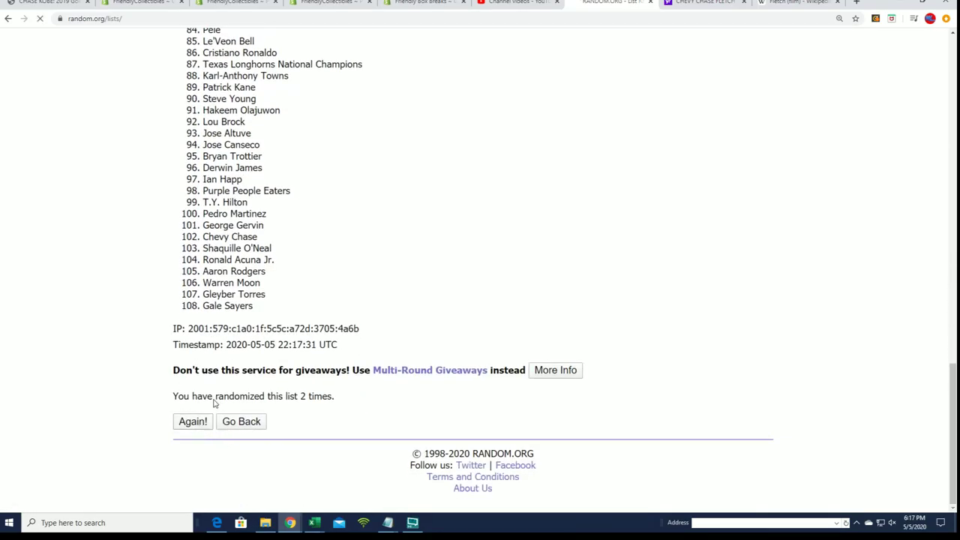
scroll(252, 398, "down", 14)
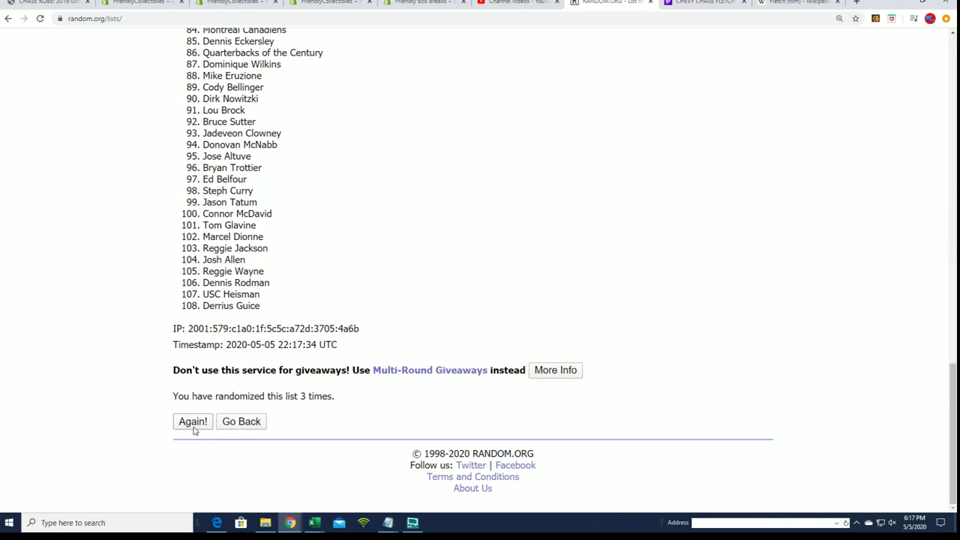
scroll(326, 365, "down", 14)
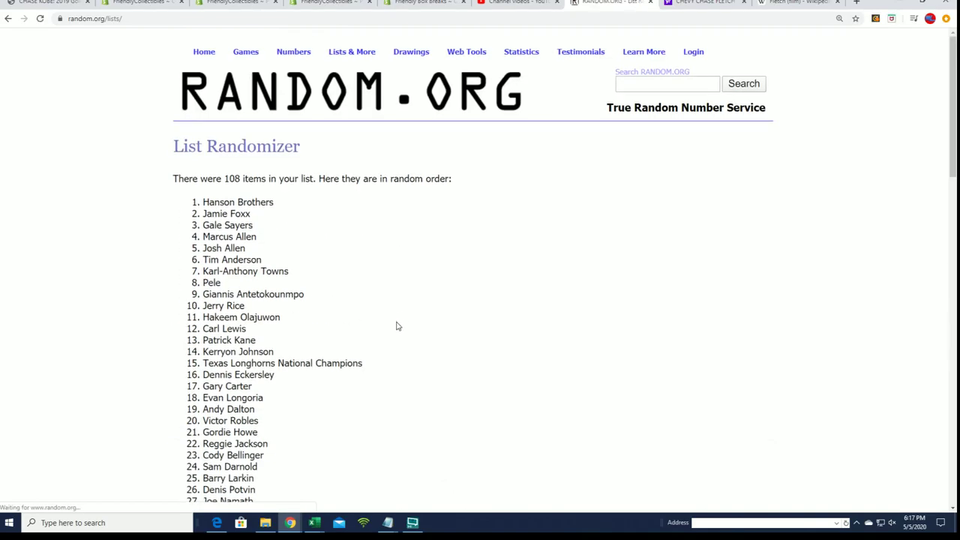
scroll(387, 349, "down", 14)
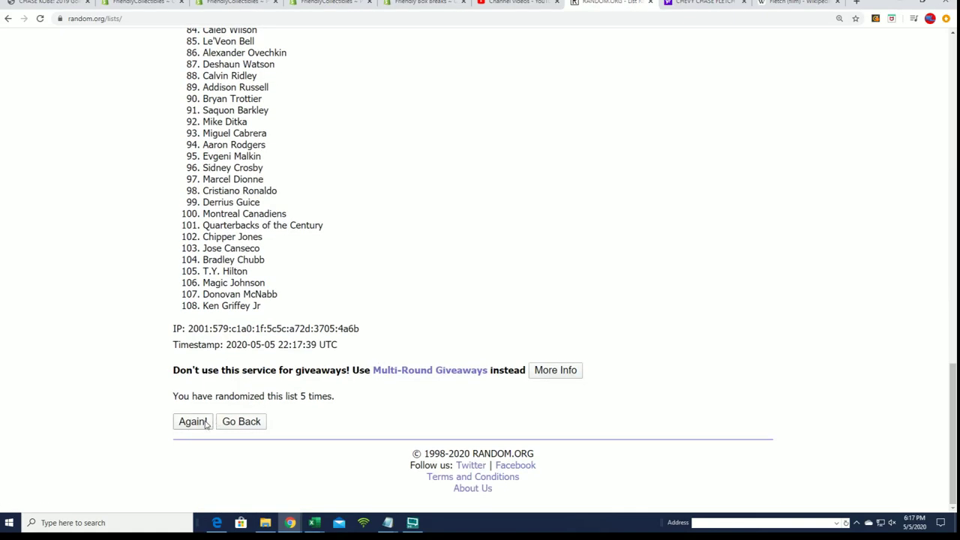
left_click(205, 424)
scroll(378, 322, "down", 11)
scroll(375, 322, "down", 5)
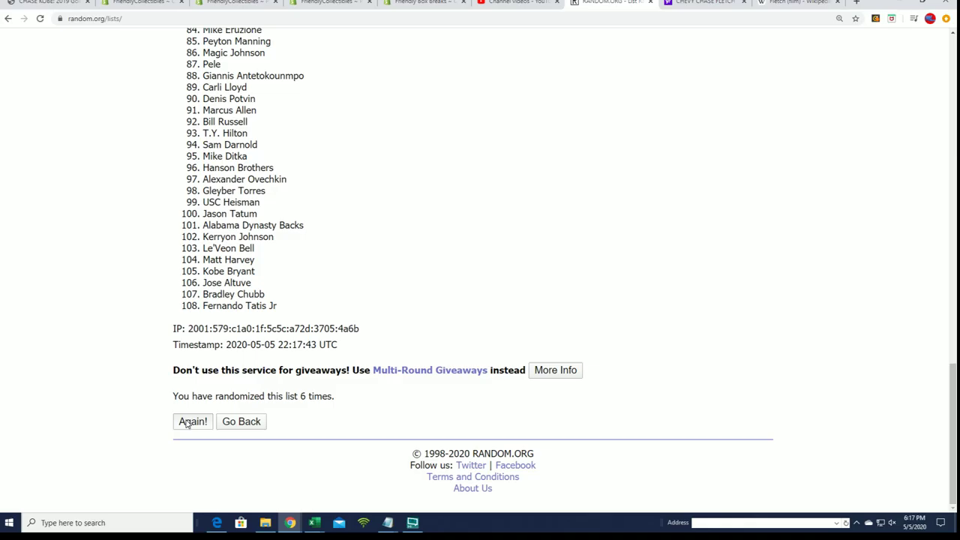
left_click(187, 423)
scroll(235, 161, "down", 1)
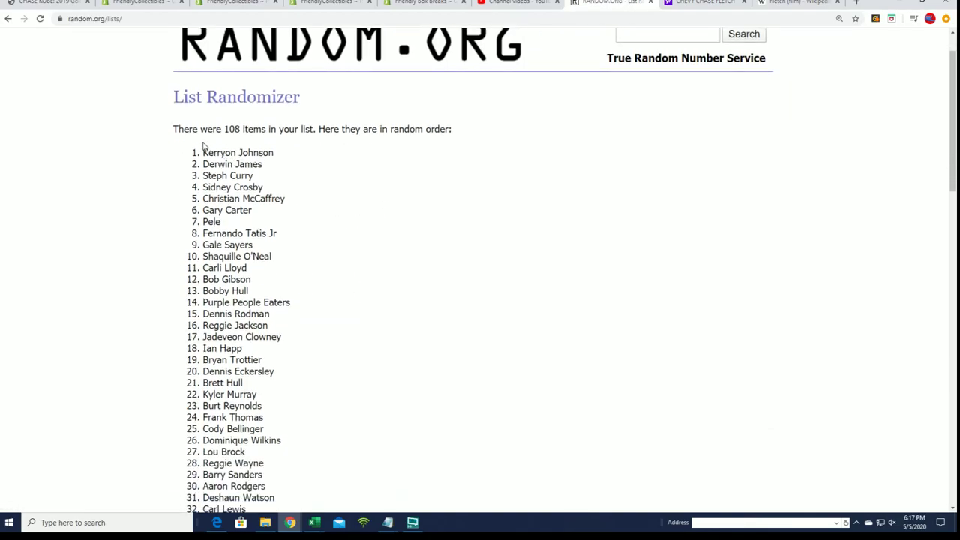
Copy the final randomized player list and return to the spreadsheet
left_click_drag(202, 146, 315, 309)
right_click(255, 227)
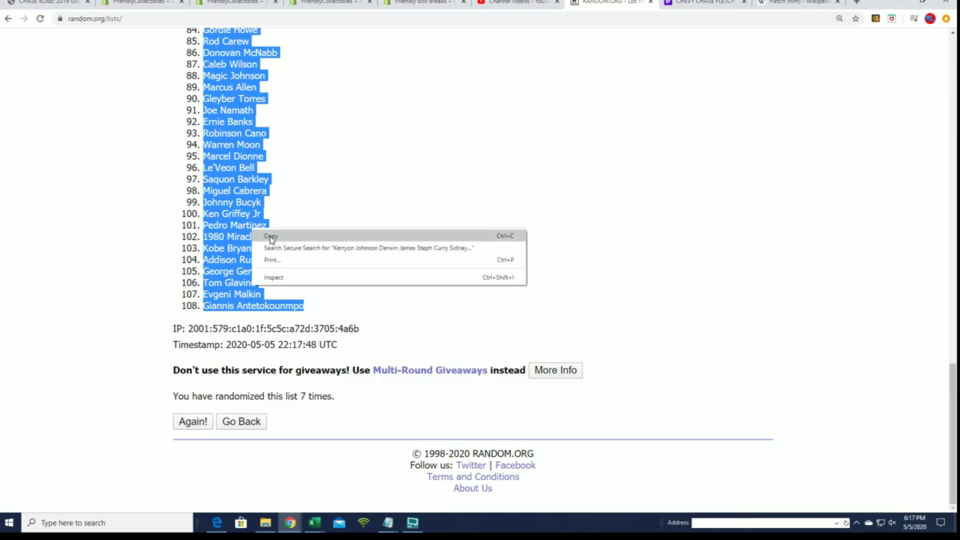
left_click(273, 237)
scroll(353, 337, "up", 13)
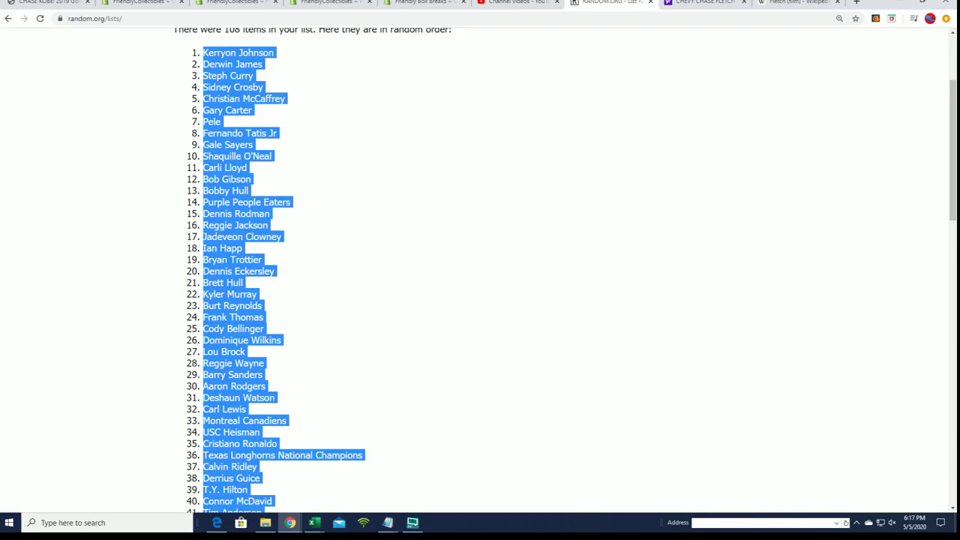
key("alt+Tab")
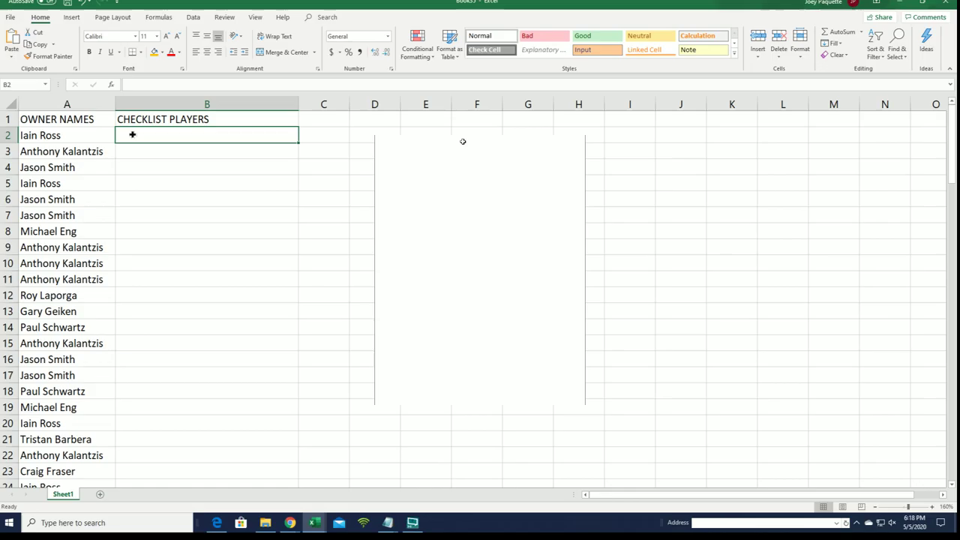
Paste the randomized players into B2 as plain text beside the owners, then check cell B6
right_click(132, 134)
left_click(169, 191)
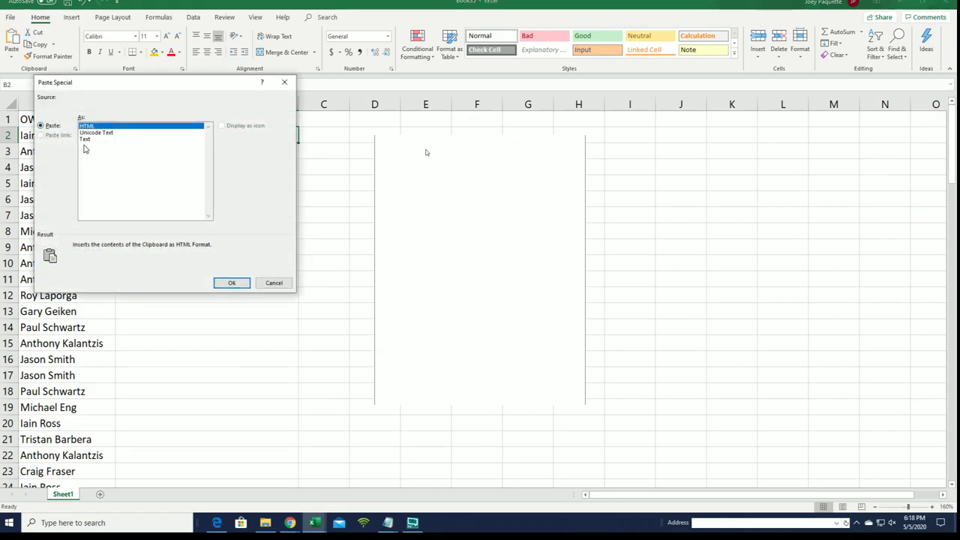
left_click(85, 139)
left_click(229, 283)
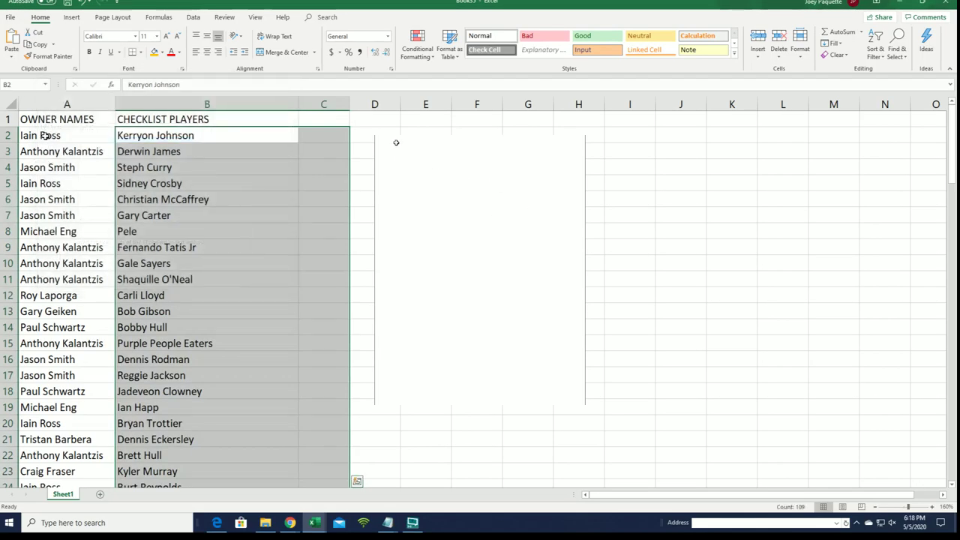
left_click(88, 140)
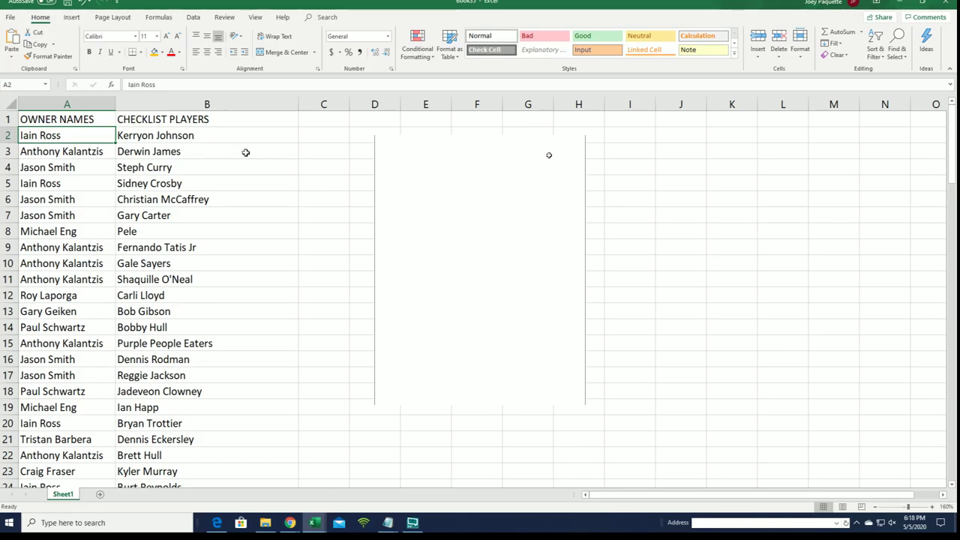
left_click(243, 203)
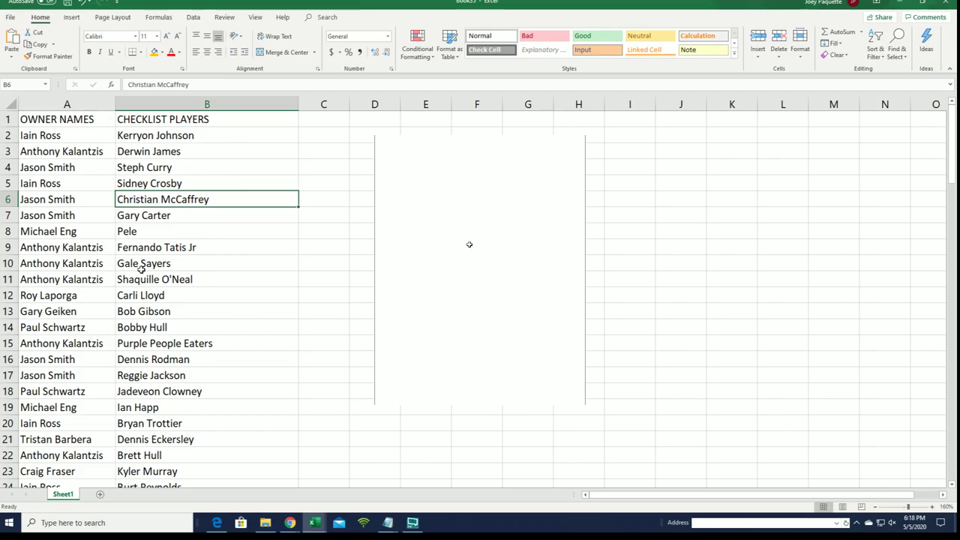
scroll(201, 320, "down", 1)
scroll(202, 320, "down", 3)
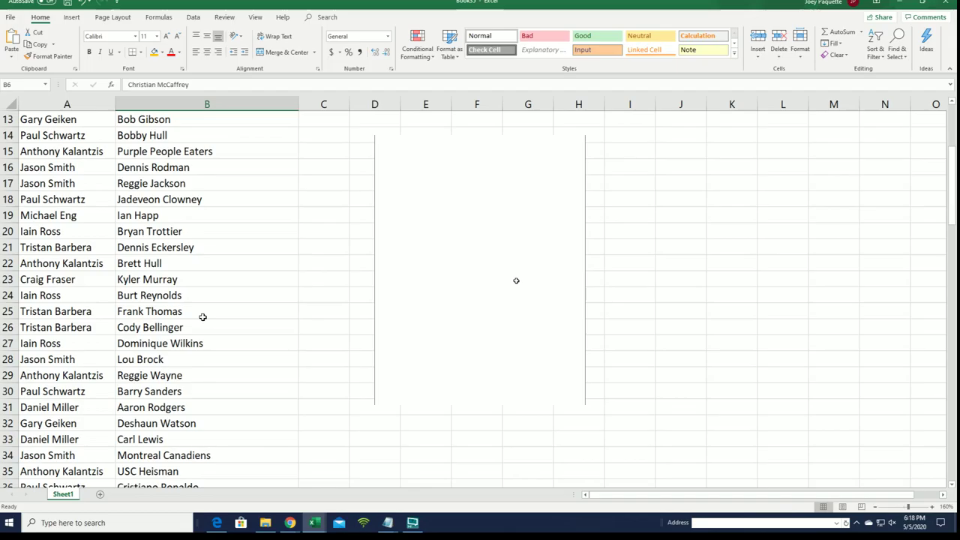
left_click(206, 300)
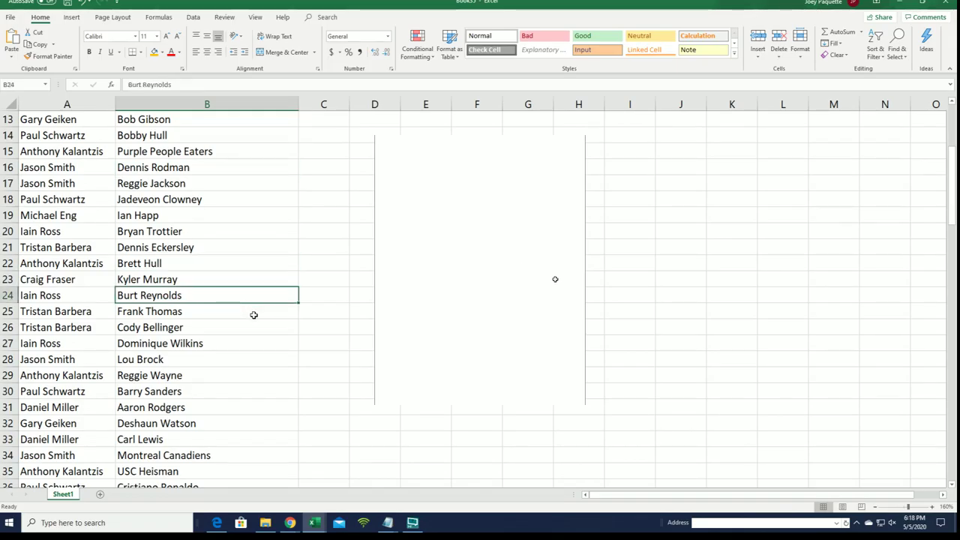
scroll(251, 318, "down", 2)
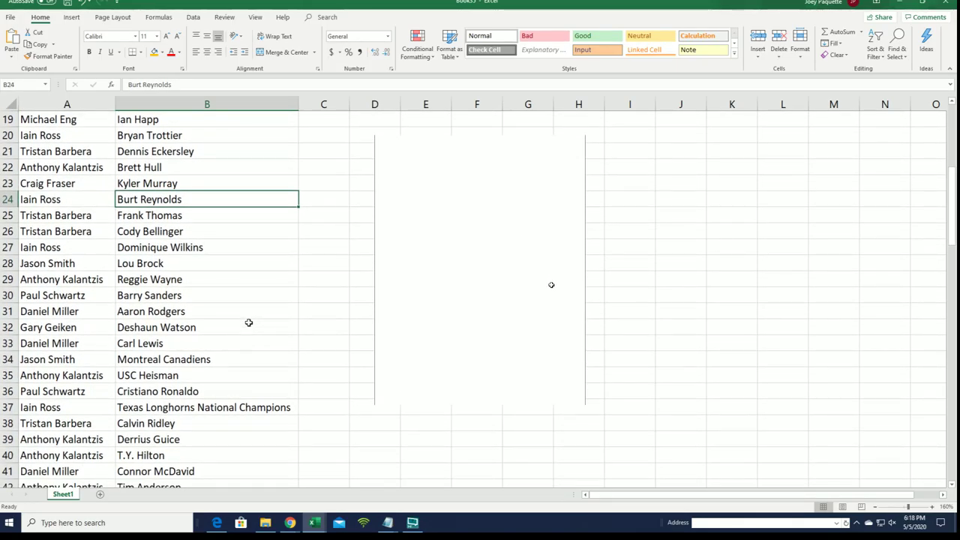
scroll(249, 322, "down", 1)
scroll(248, 318, "down", 2)
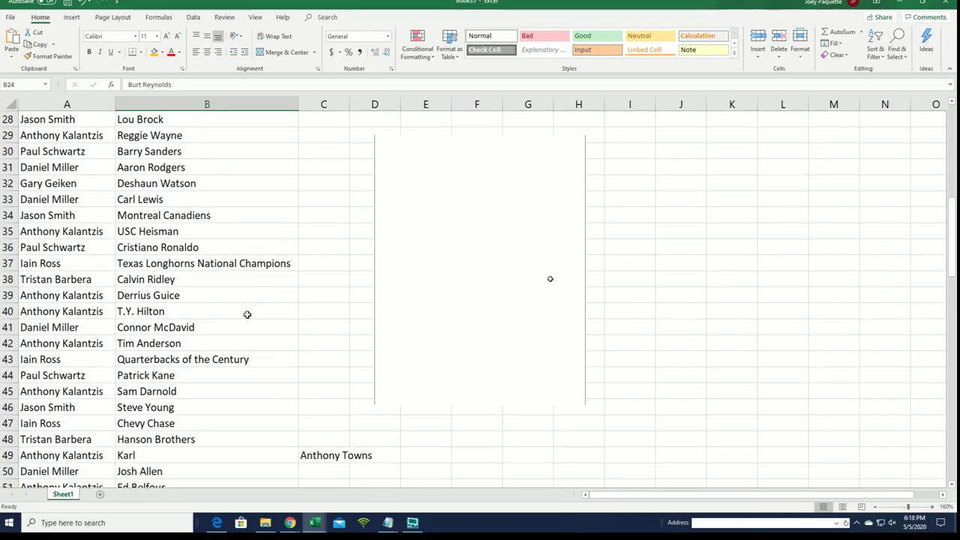
scroll(246, 314, "down", 1)
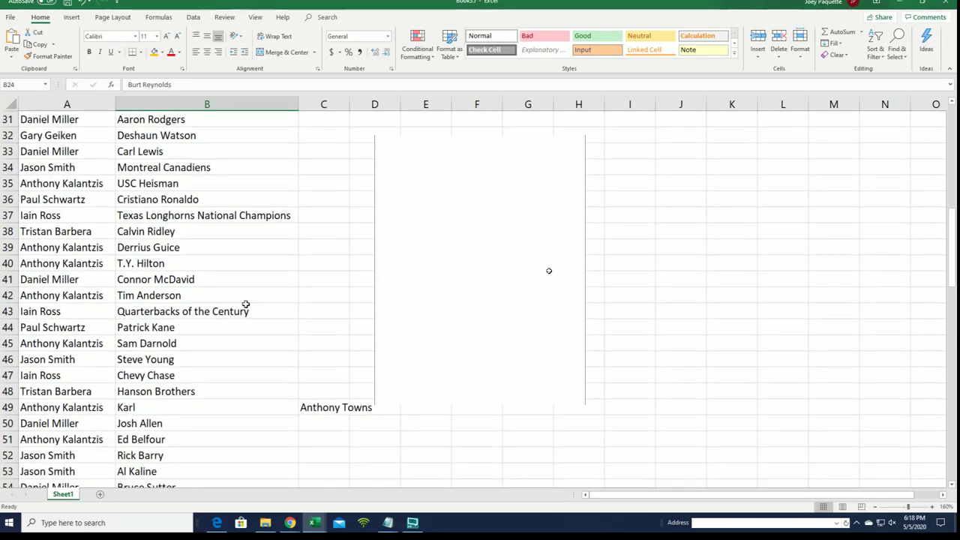
left_click(233, 285)
scroll(232, 300, "down", 3)
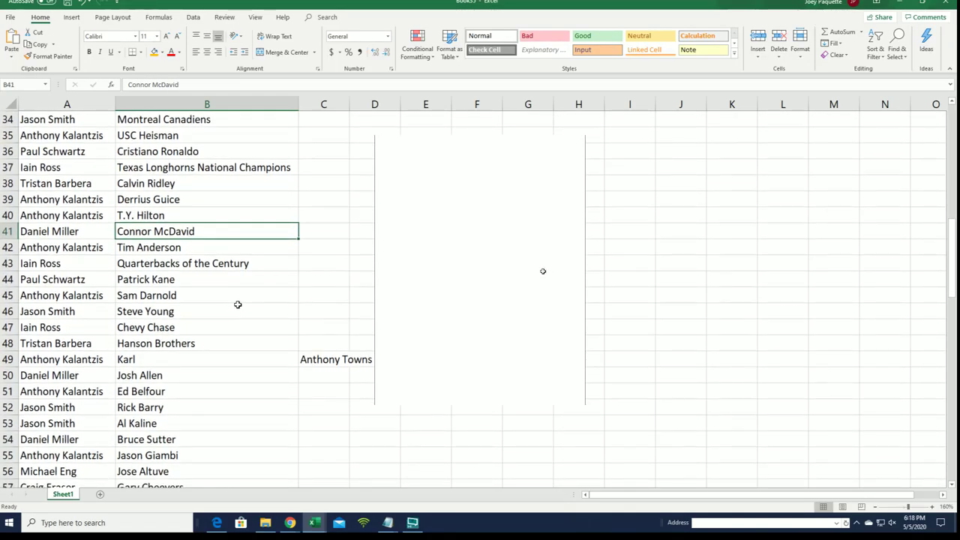
scroll(238, 305, "down", 3)
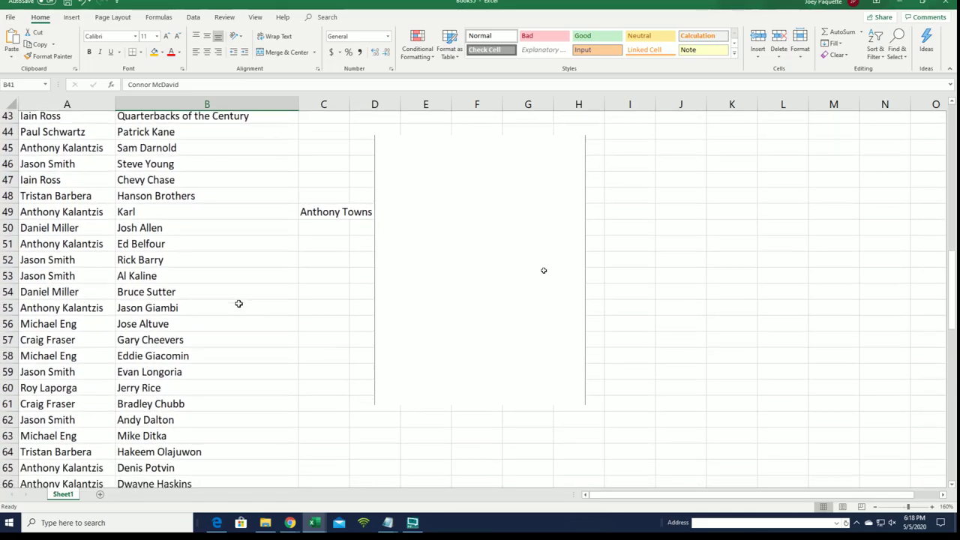
scroll(239, 303, "down", 3)
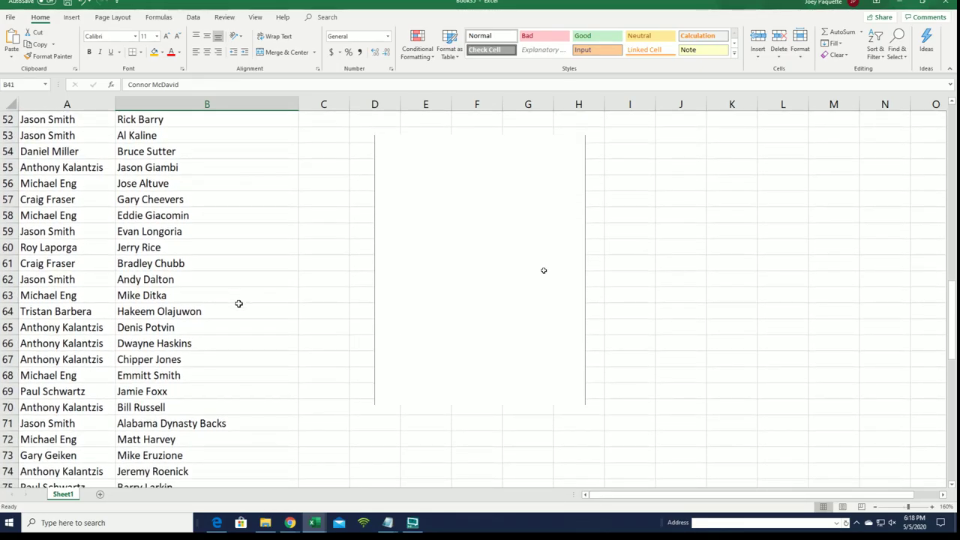
left_click(241, 311)
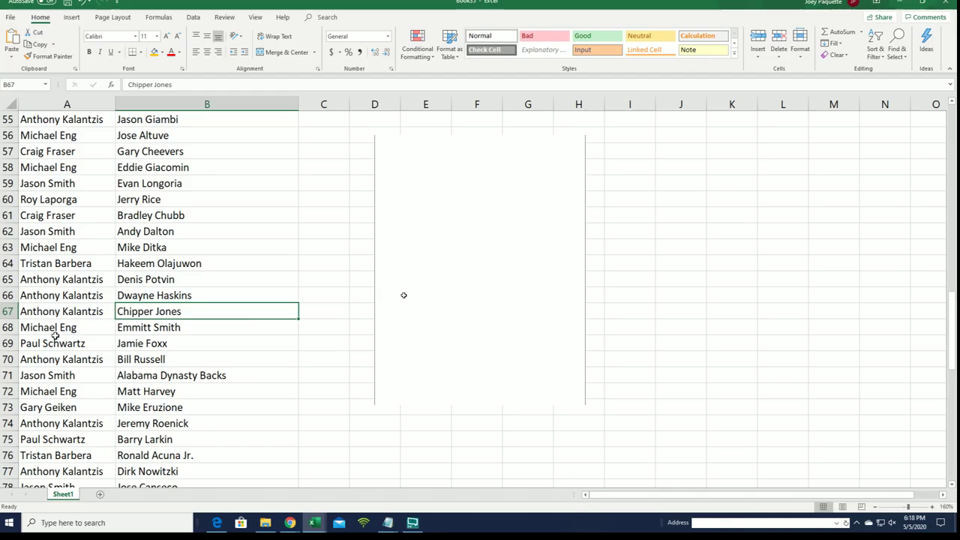
scroll(203, 330, "down", 2)
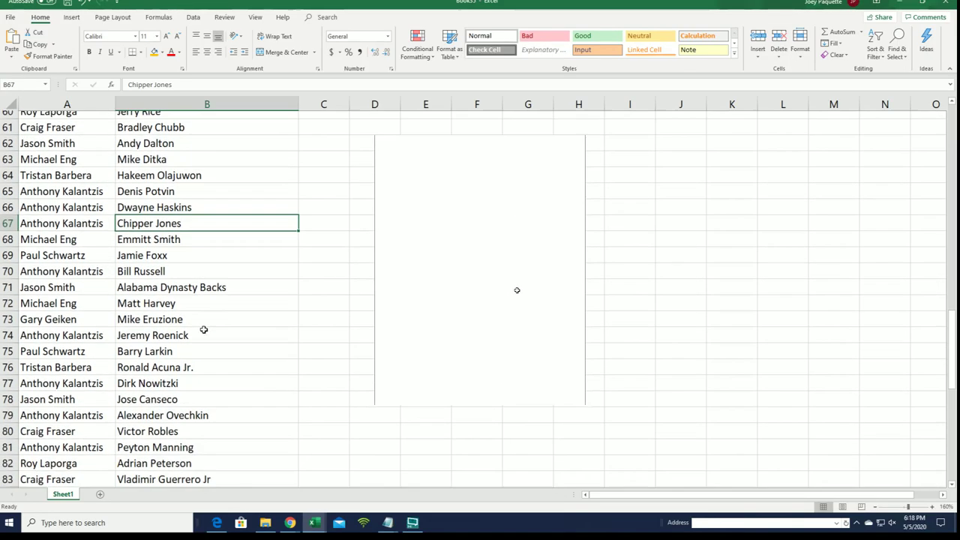
scroll(213, 333, "down", 1)
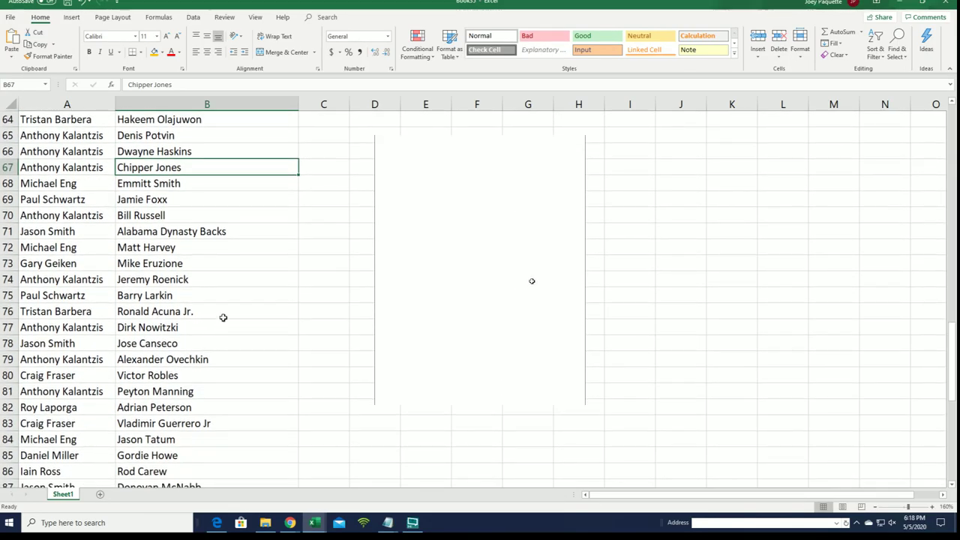
left_click(226, 316)
scroll(236, 331, "down", 4)
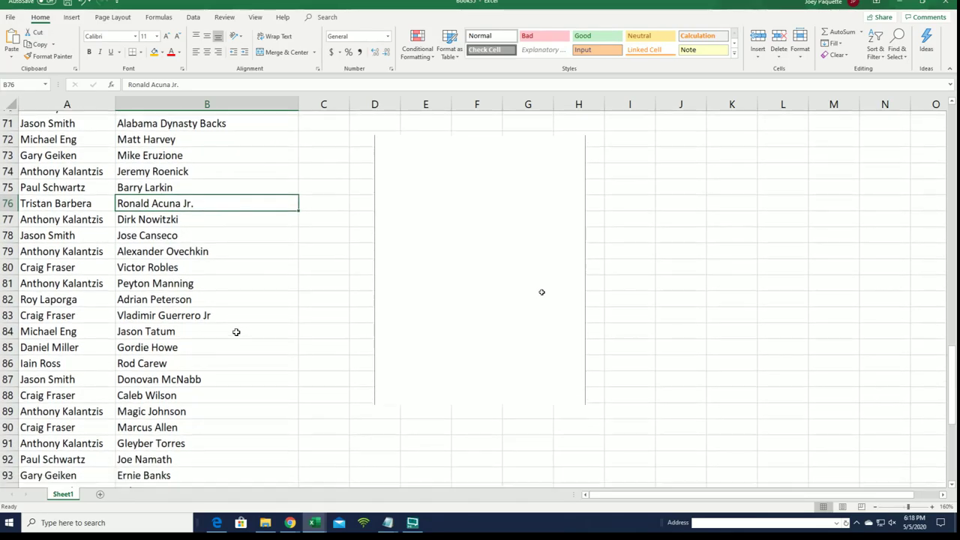
scroll(235, 332, "down", 2)
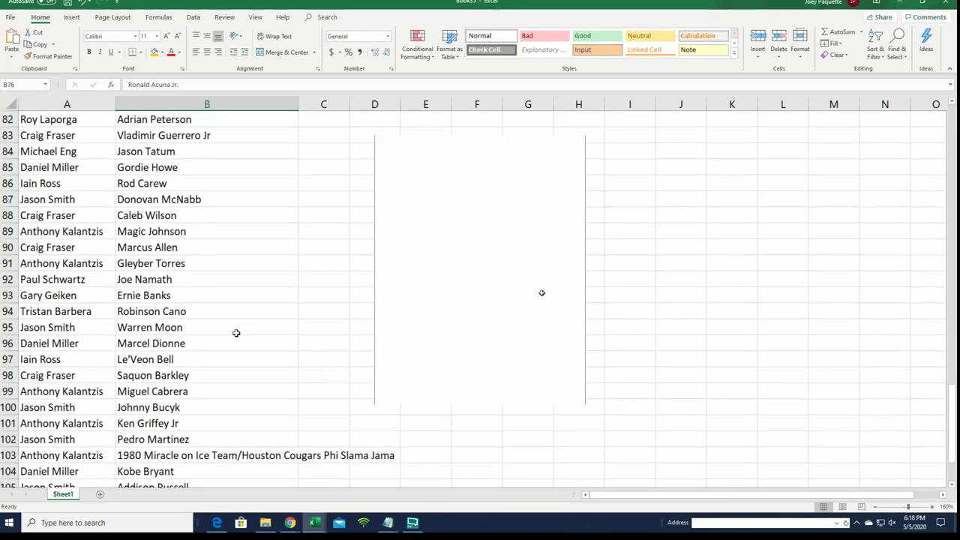
scroll(235, 333, "down", 1)
scroll(235, 333, "down", 1)
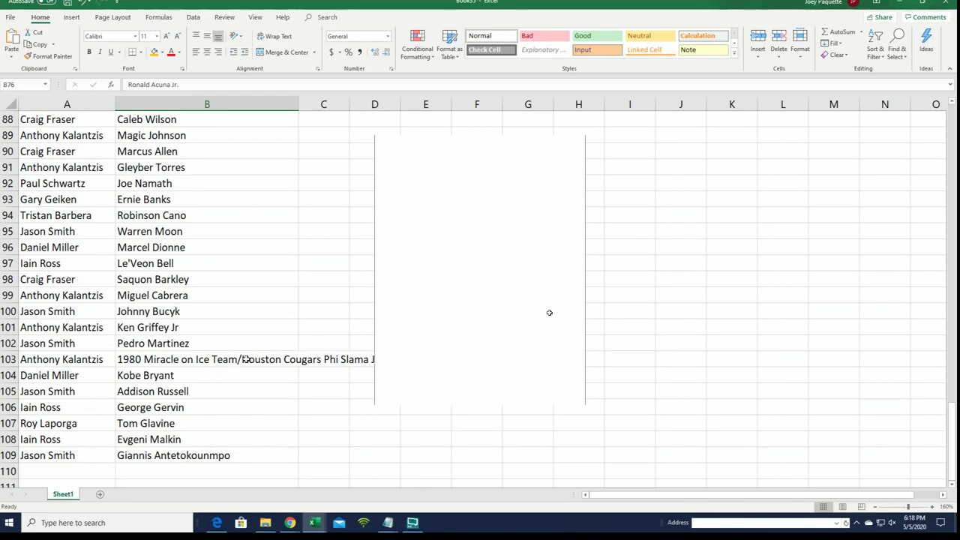
scroll(218, 369, "up", 20)
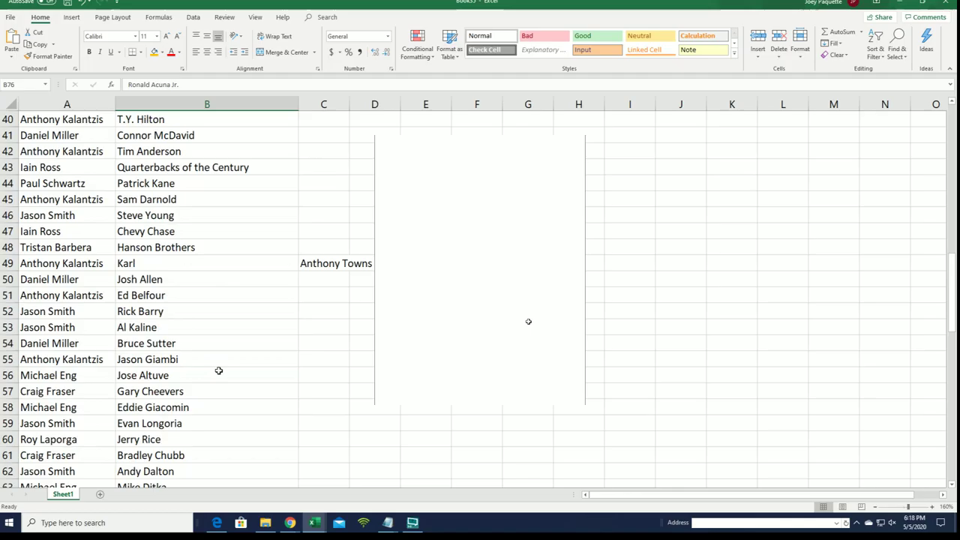
scroll(218, 368, "up", 6)
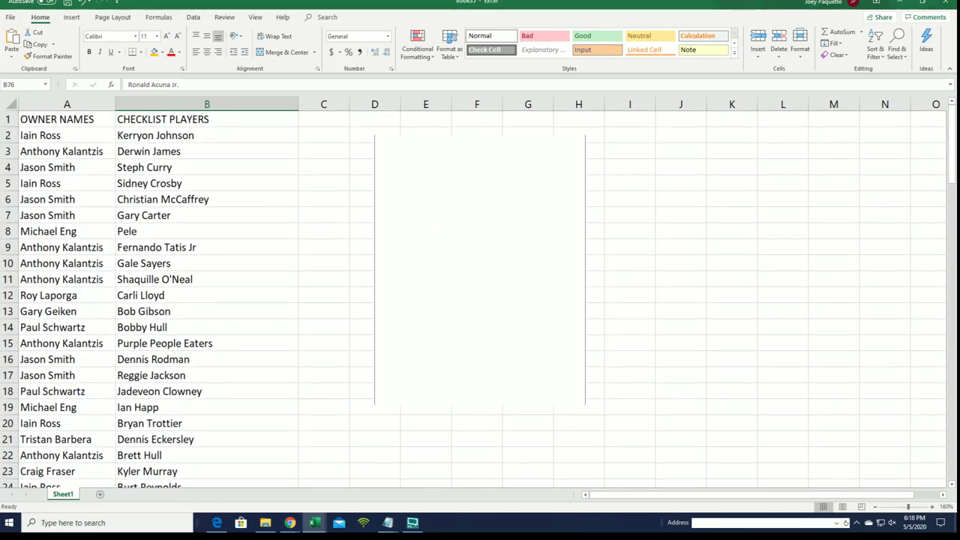